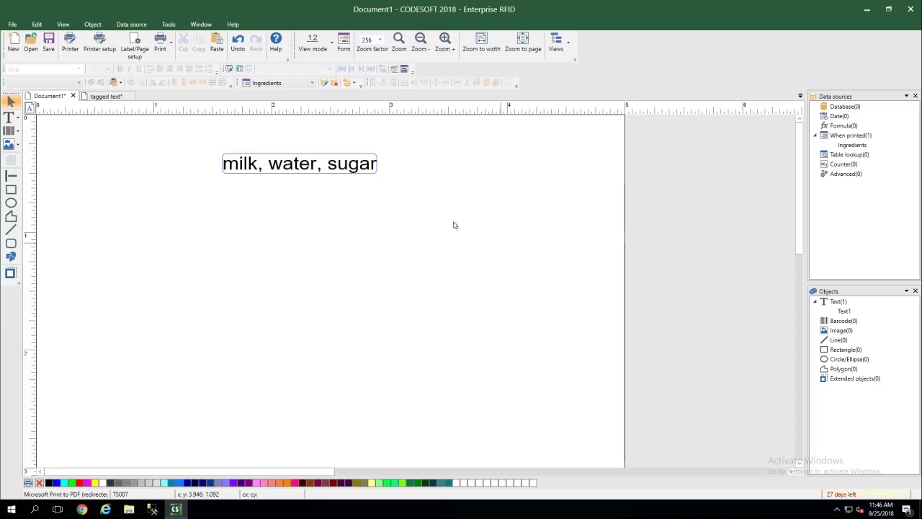
# Step: Nudge the milk, water, sugar text right and down, then review the Ingredients data source
pyautogui.click(240, 162)
pyautogui.moveTo(300, 171)
pyautogui.mouseDown()
pyautogui.moveTo(322, 174)
pyautogui.moveTo(313, 183)
pyautogui.mouseUp()
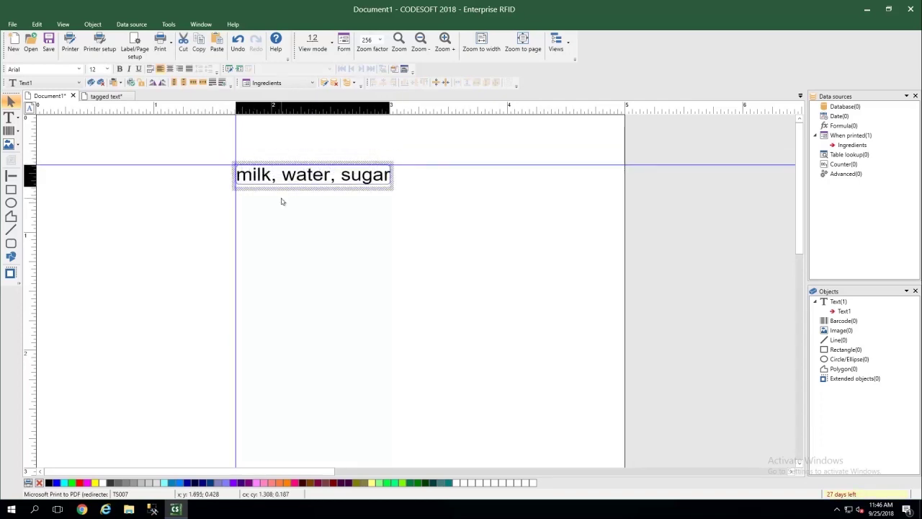
pyautogui.click(282, 202)
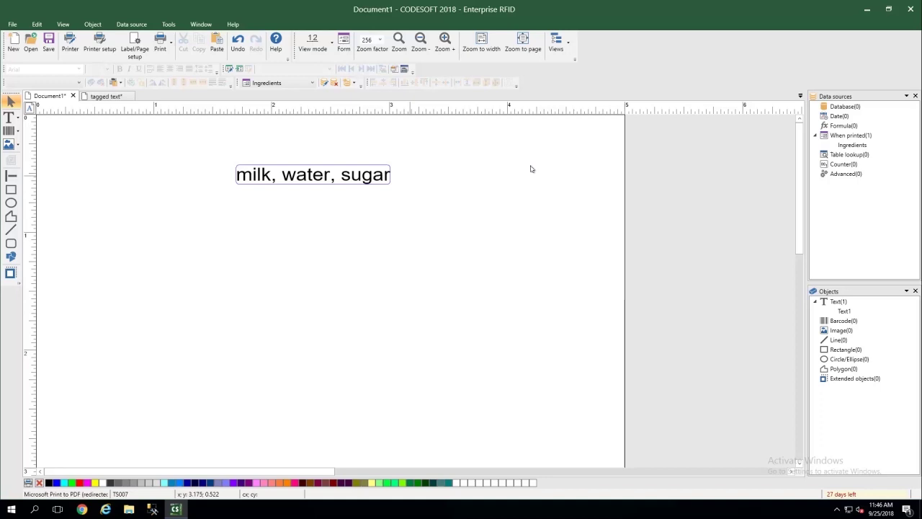
pyautogui.doubleClick(855, 146)
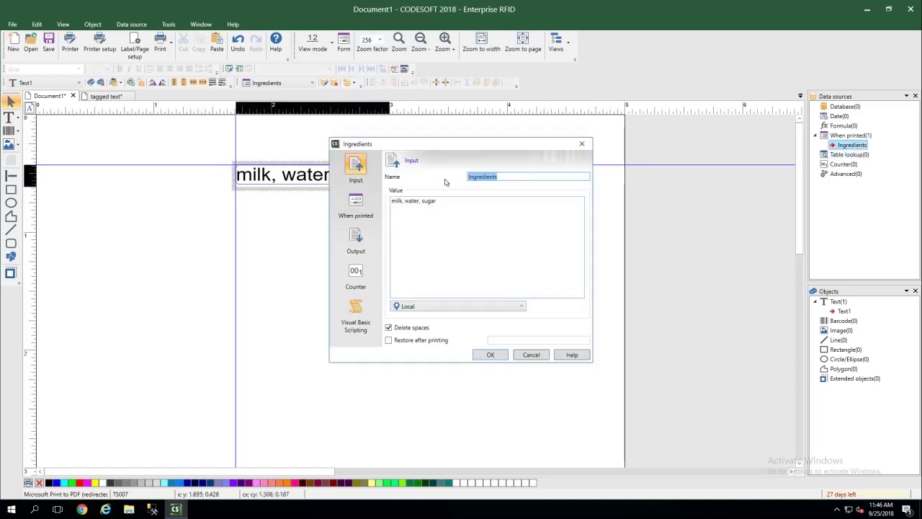
pyautogui.click(582, 144)
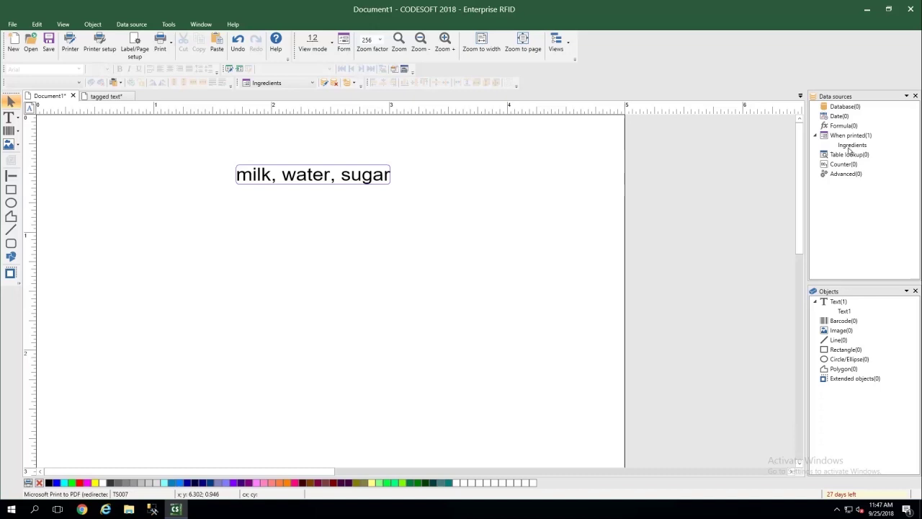
# Step: Add a new formula data source named AllergenTag
pyautogui.moveTo(850, 147); pyautogui.dragTo(391, 274)
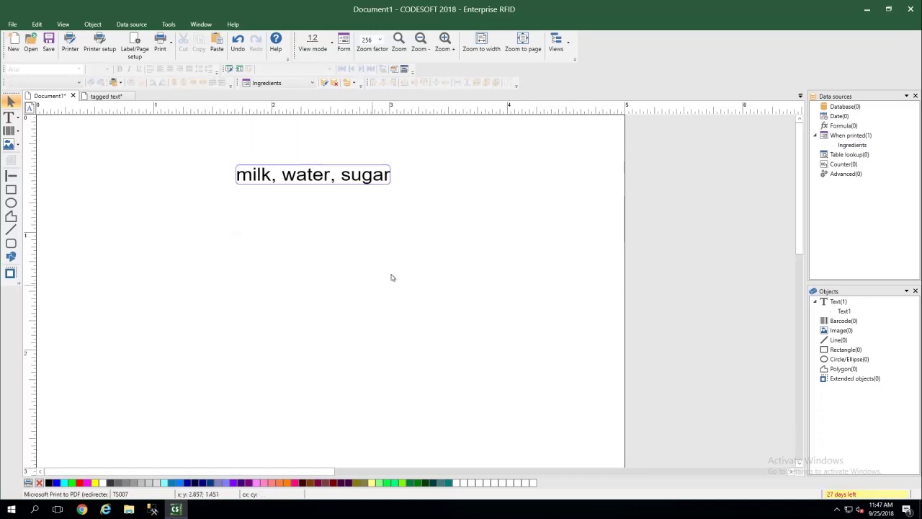
pyautogui.rightClick(847, 128)
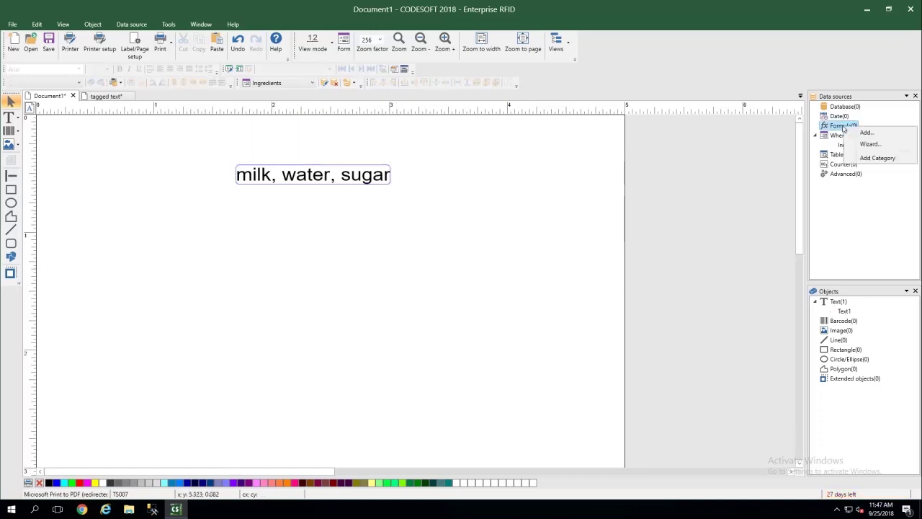
pyautogui.click(861, 132)
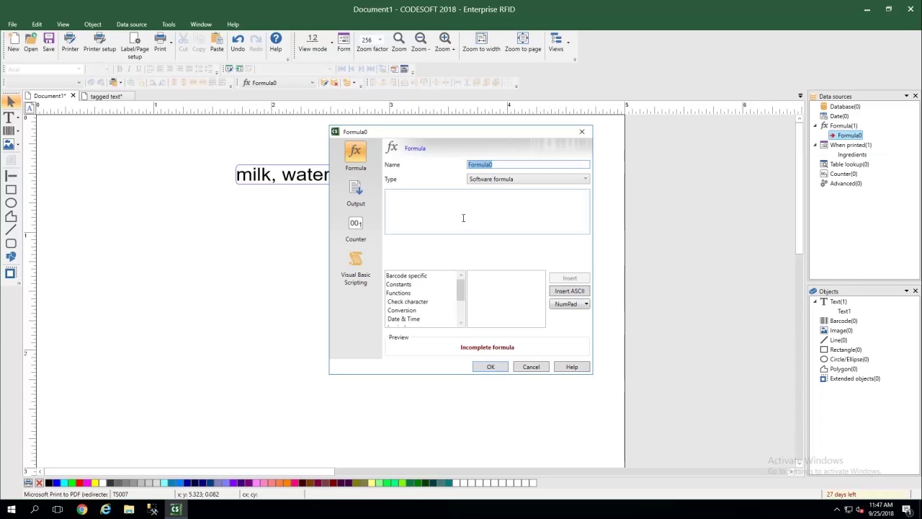
pyautogui.write('AllergenTag')
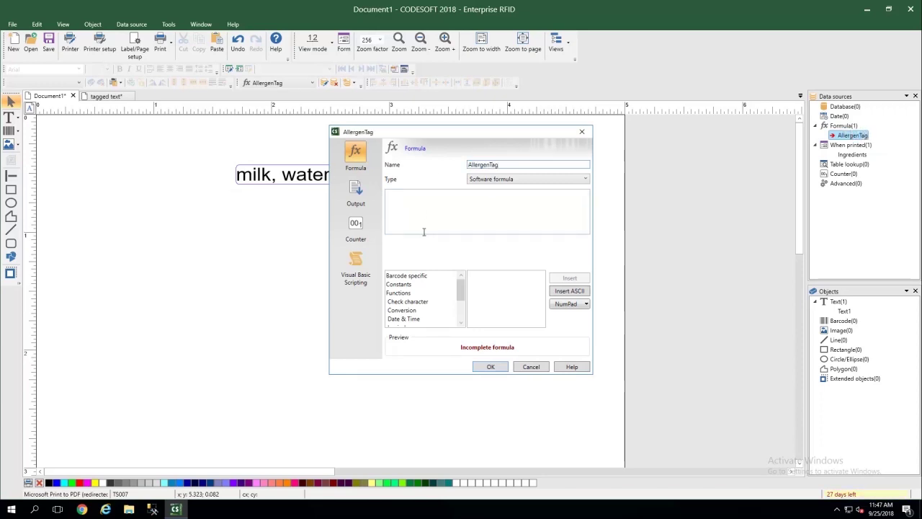
pyautogui.moveTo(449, 136); pyautogui.dragTo(547, 125)
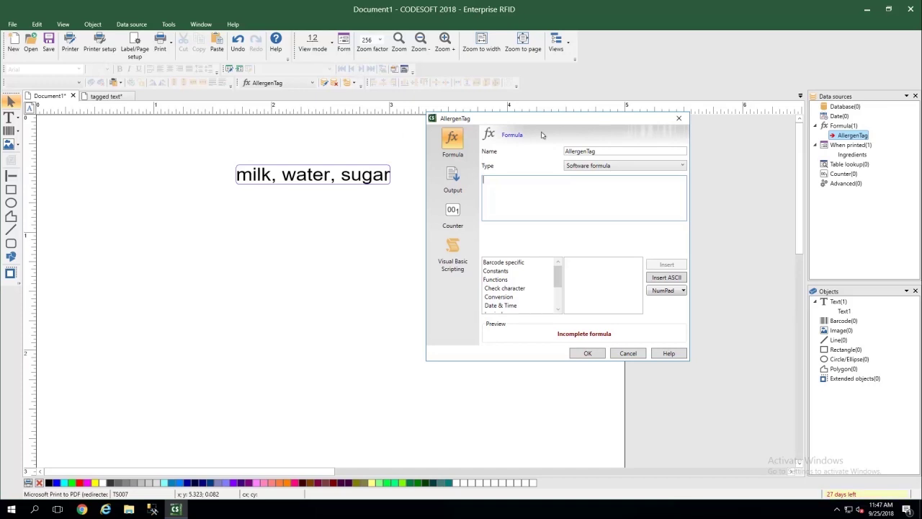
# Step: Enter ReplaceString([Ingredients], "milk", "\bmilk\b") as the AllergenTag expression
pyautogui.write('repl')
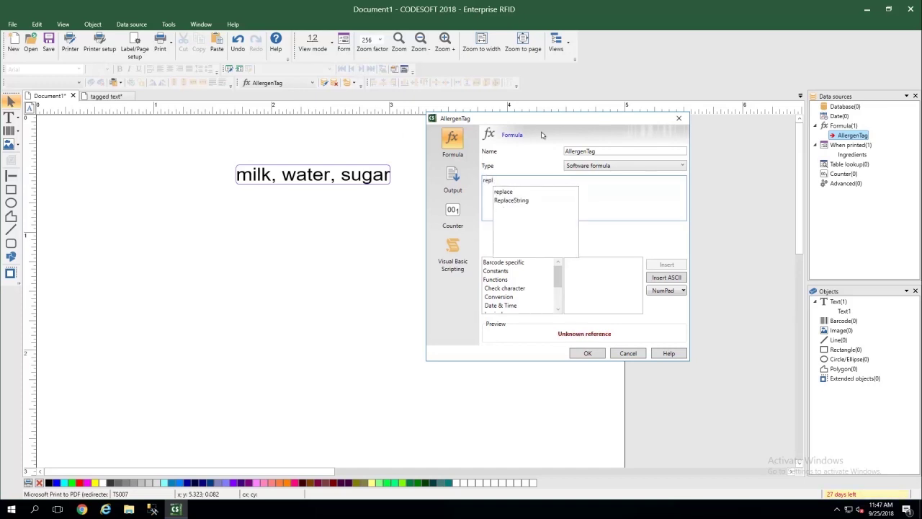
pyautogui.press('Down')
pyautogui.press('Return')
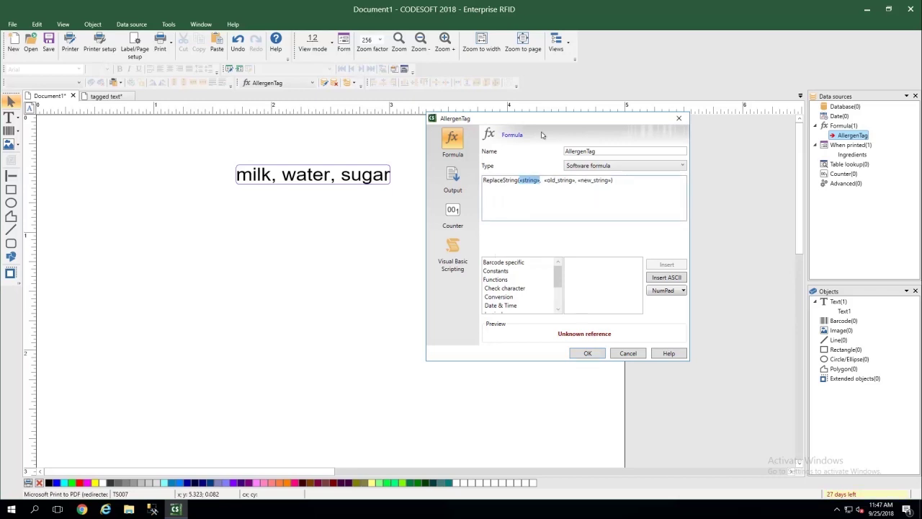
pyautogui.write('ing')
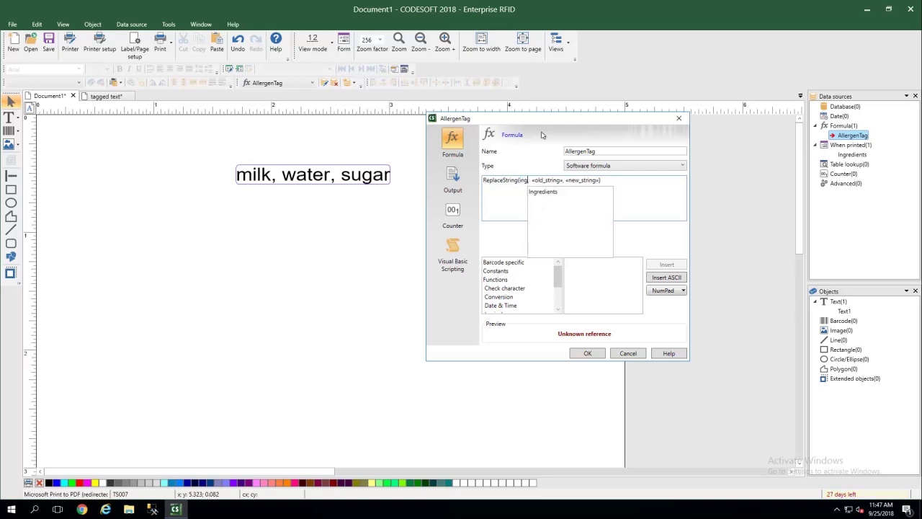
pyautogui.press('Return')
pyautogui.press('Tab')
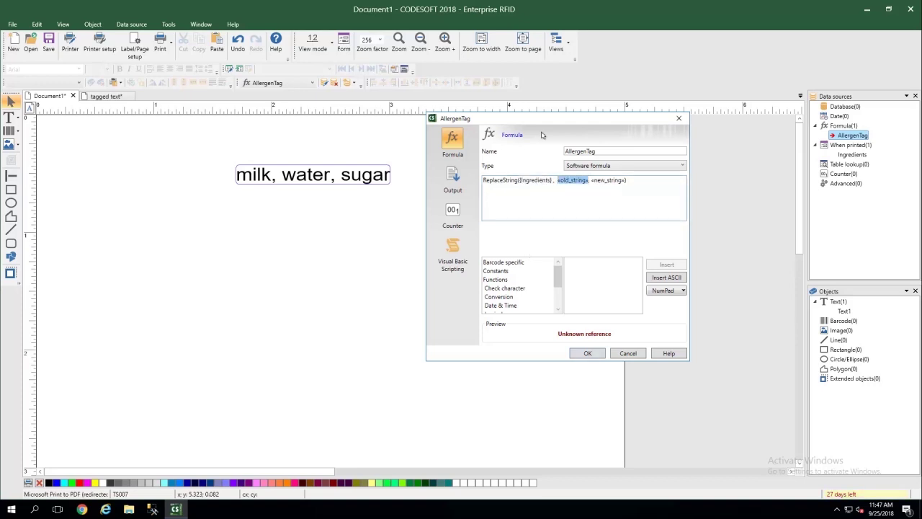
pyautogui.write('"milk"')
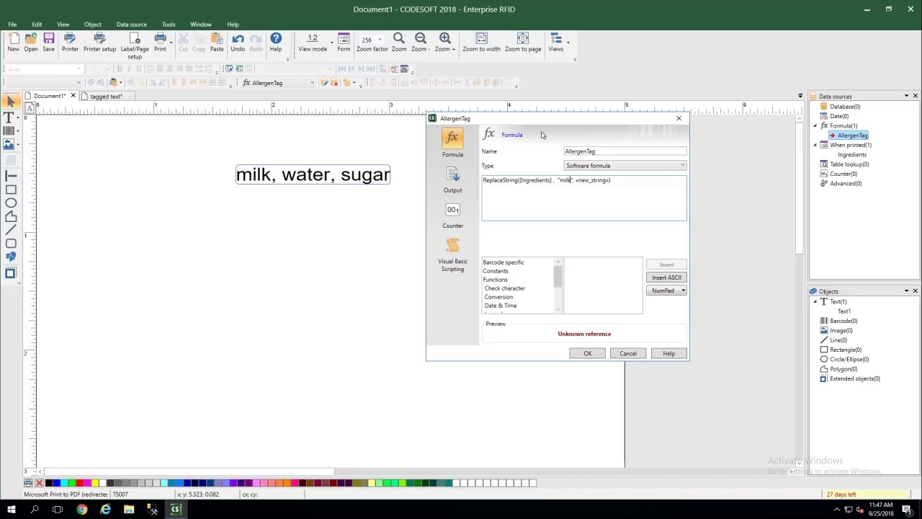
pyautogui.press('Tab')
pyautogui.write('", "')
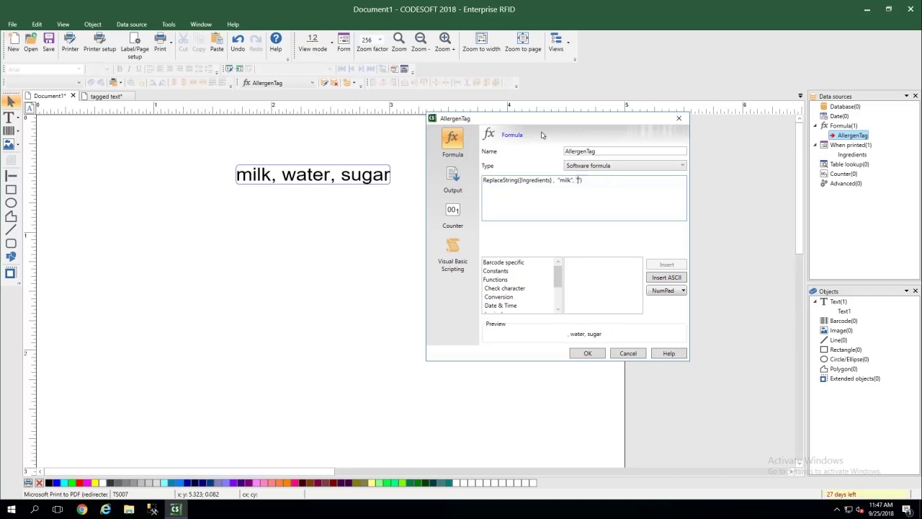
pyautogui.write('\\bmilk\\b')
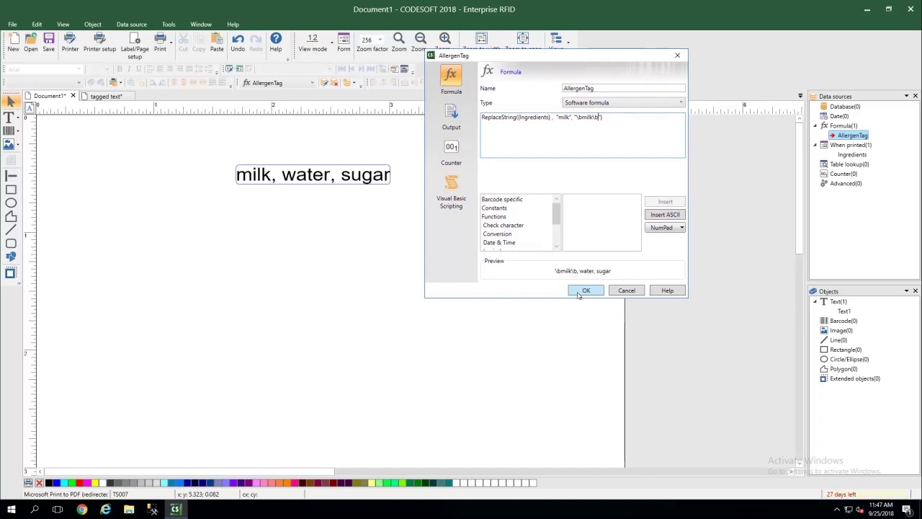
# Step: Save AllergenTag and place it below the ingredients as a text object reading \bmilk\b, water, sugar
pyautogui.click(585, 290)
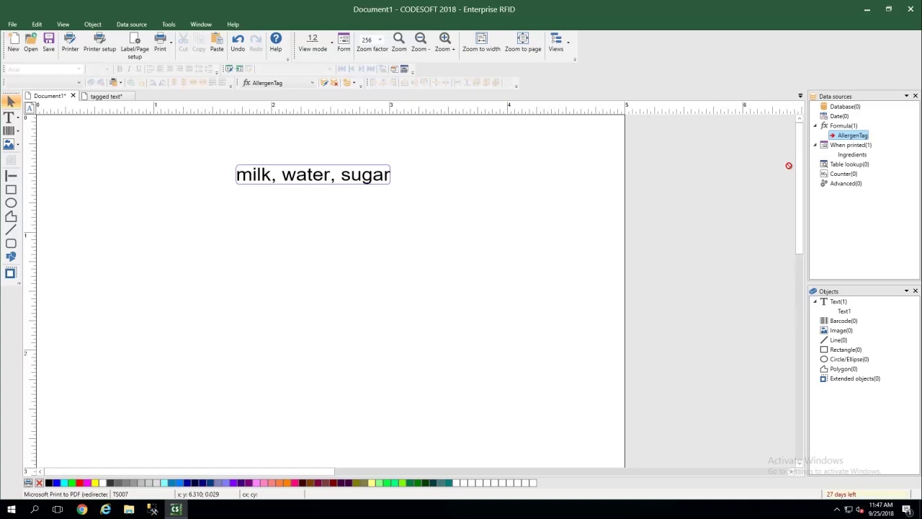
pyautogui.moveTo(788, 166); pyautogui.dragTo(238, 267)
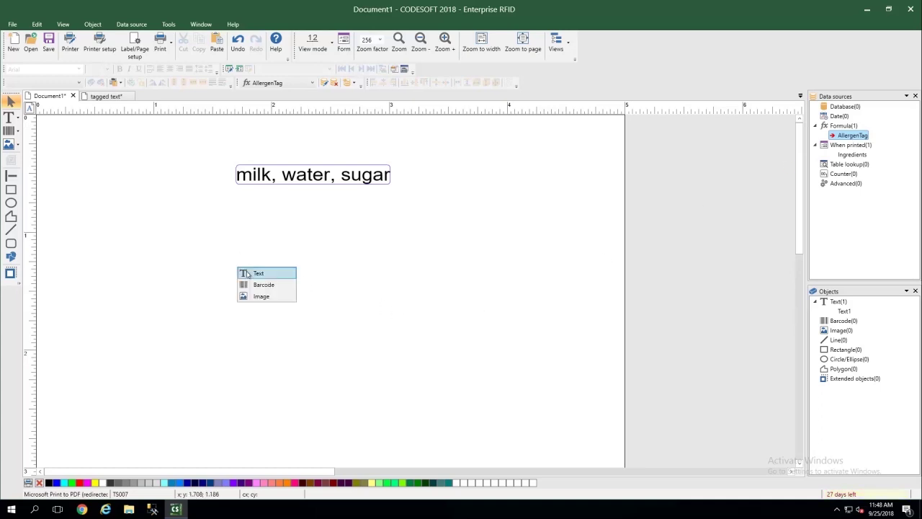
pyautogui.click(248, 275)
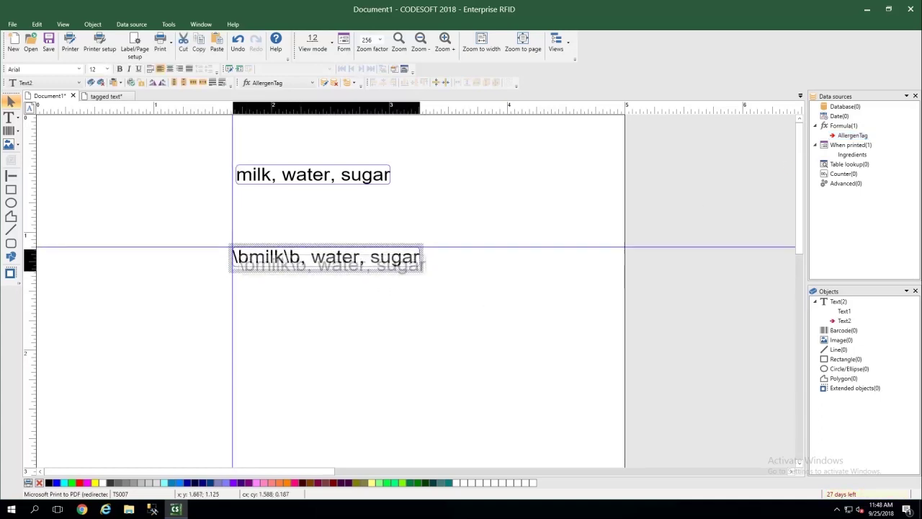
pyautogui.click(245, 271)
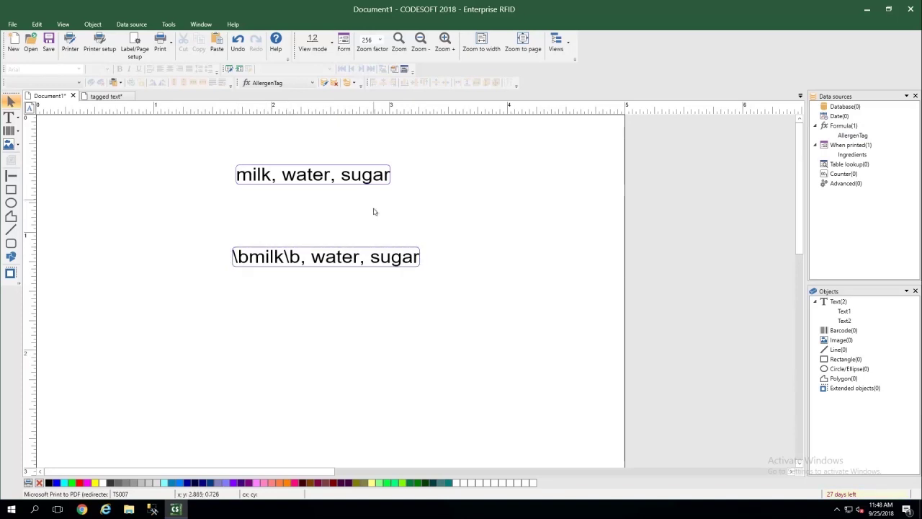
# Step: In Tagged texts management, link the AllergenTag data source to Text2
pyautogui.click(166, 26)
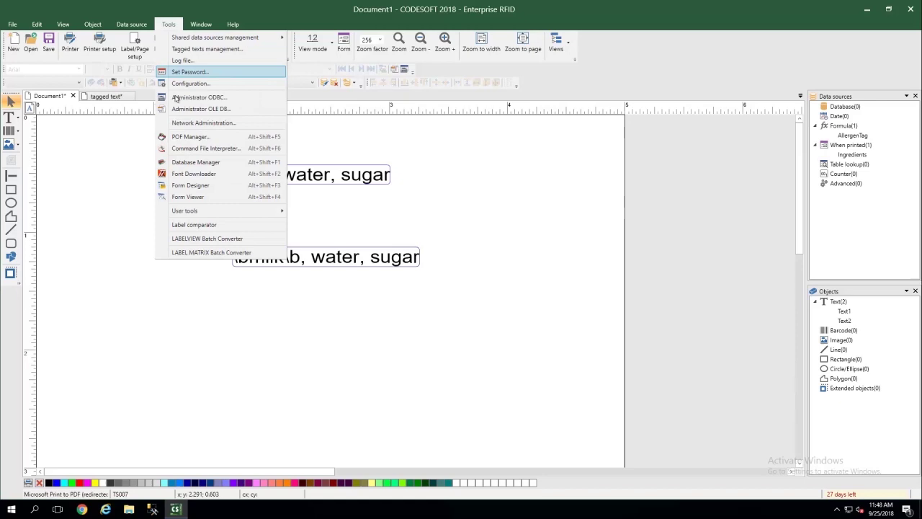
pyautogui.click(220, 51)
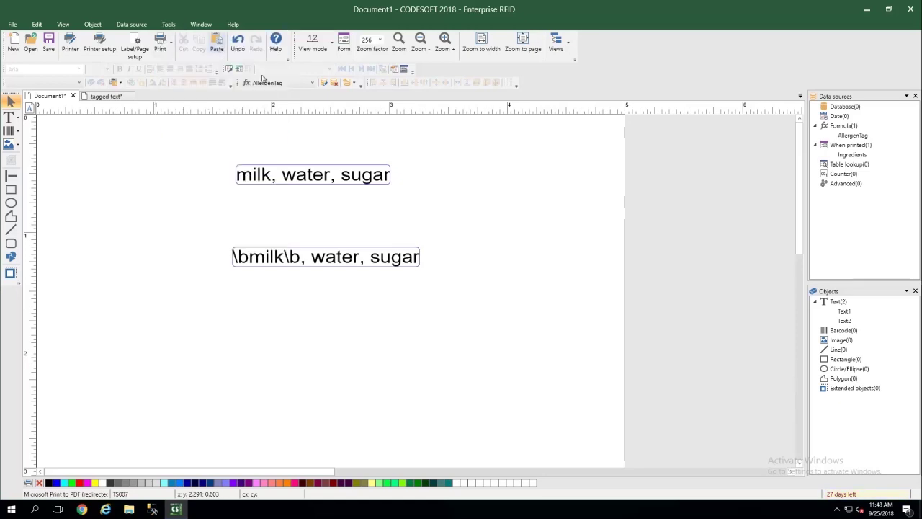
pyautogui.moveTo(473, 154); pyautogui.dragTo(555, 141)
pyautogui.click(600, 150)
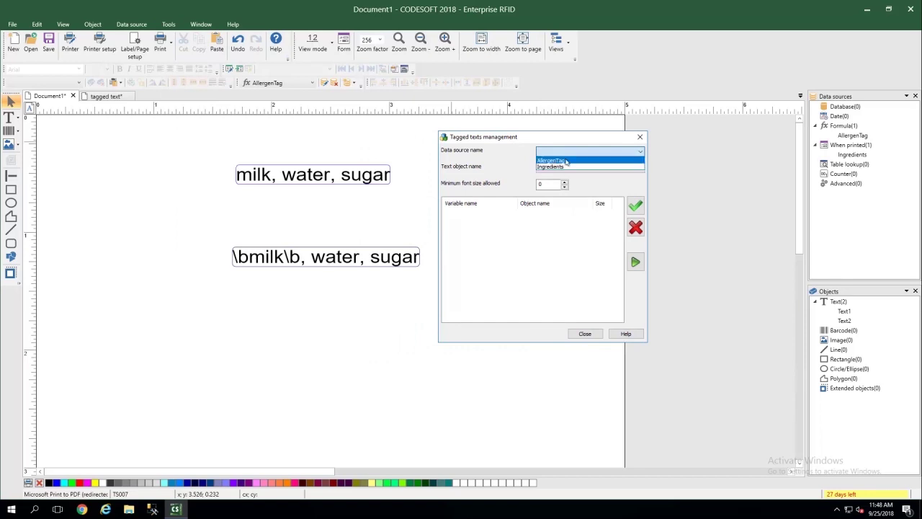
pyautogui.click(568, 161)
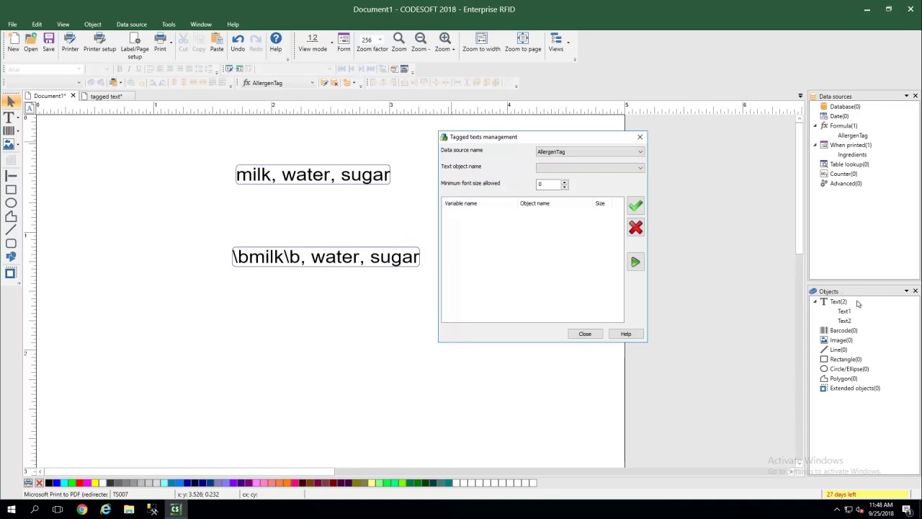
pyautogui.click(626, 170)
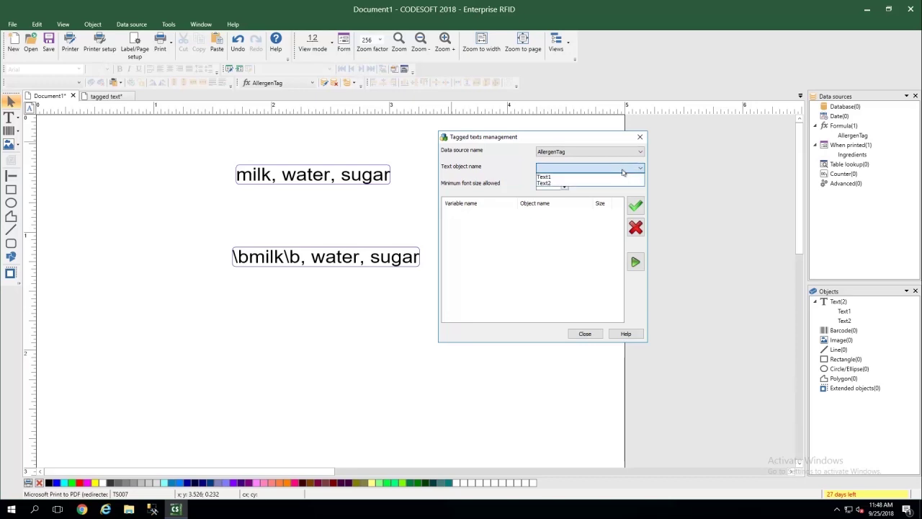
pyautogui.click(573, 185)
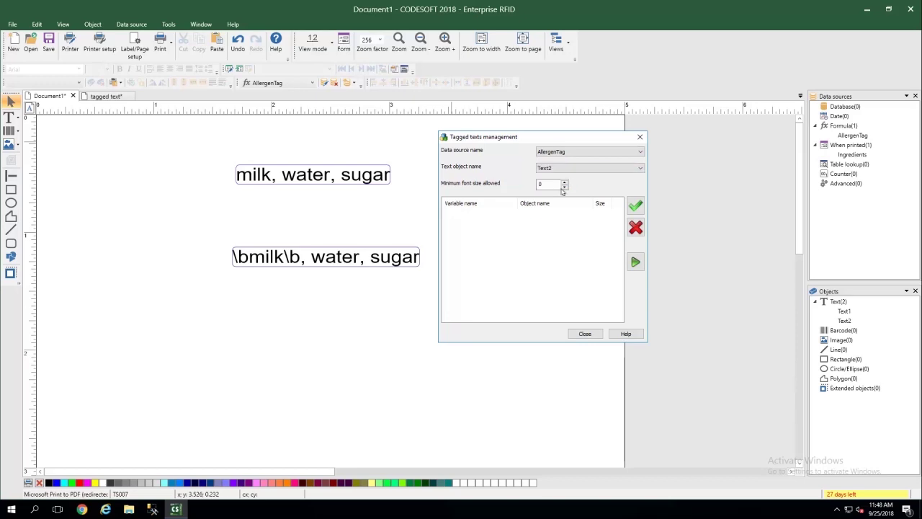
pyautogui.click(635, 207)
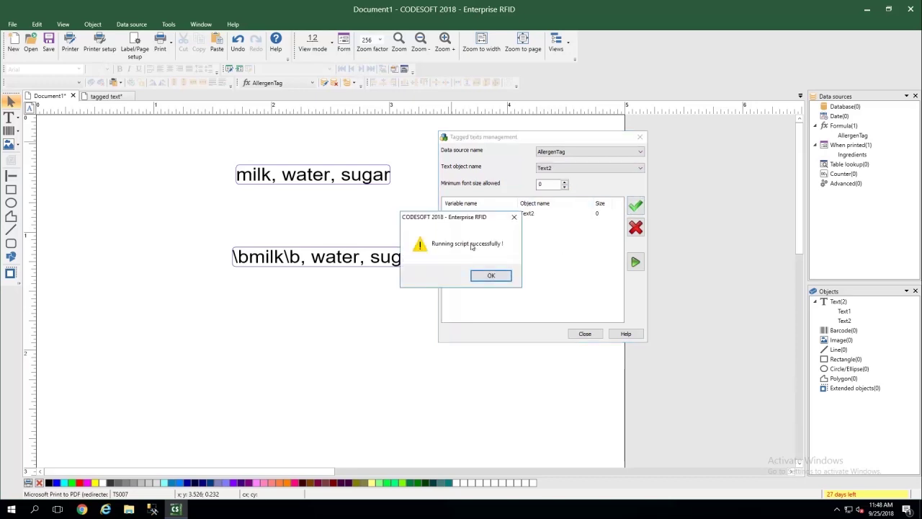
pyautogui.click(483, 276)
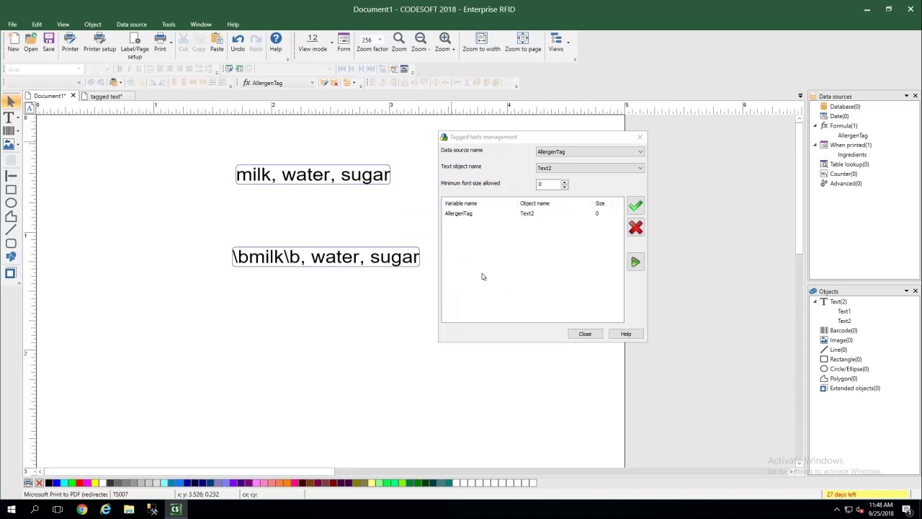
# Step: Close tagged texts management and check that Text2 shows milk in bold
pyautogui.click(593, 334)
pyautogui.click(262, 267)
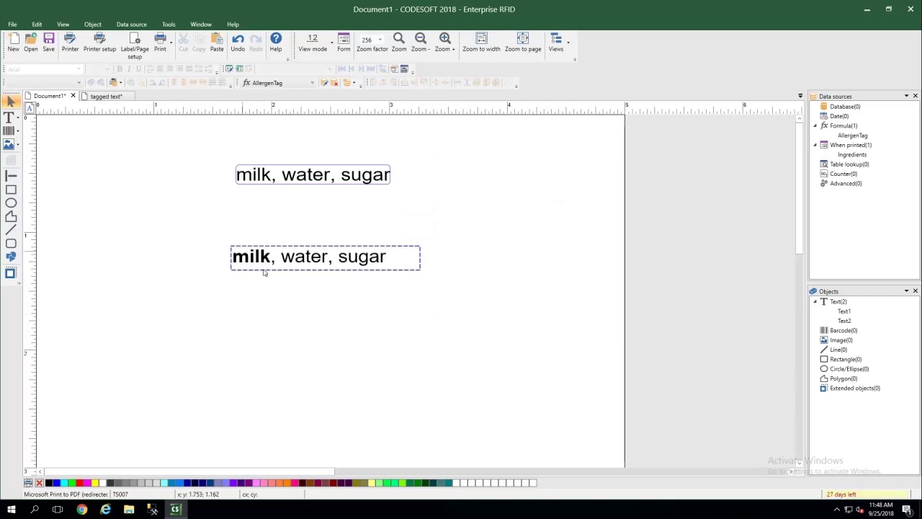
pyautogui.click(251, 223)
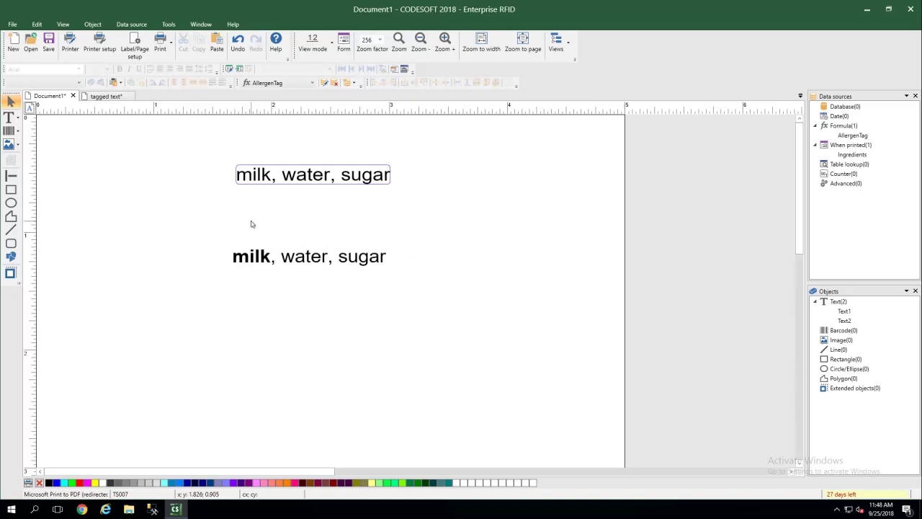
pyautogui.click(102, 97)
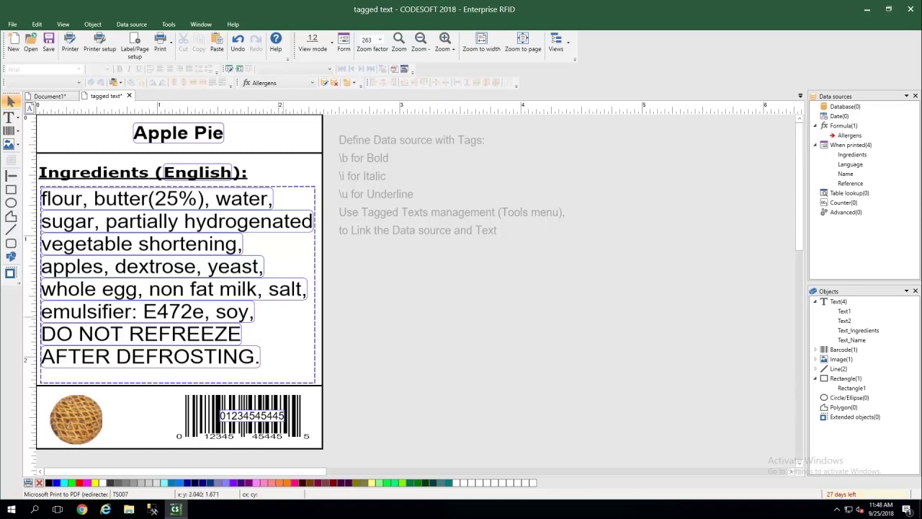
pyautogui.click(82, 303)
pyautogui.press('Escape')
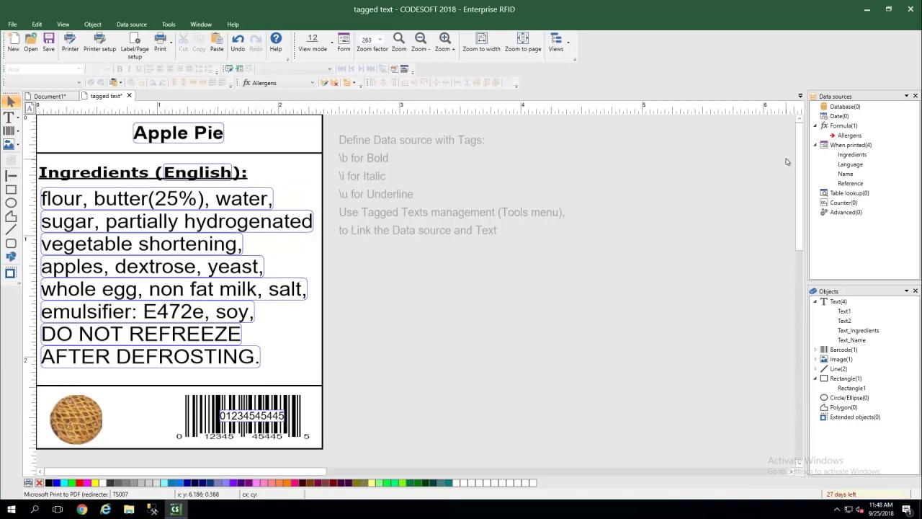
pyautogui.doubleClick(844, 155)
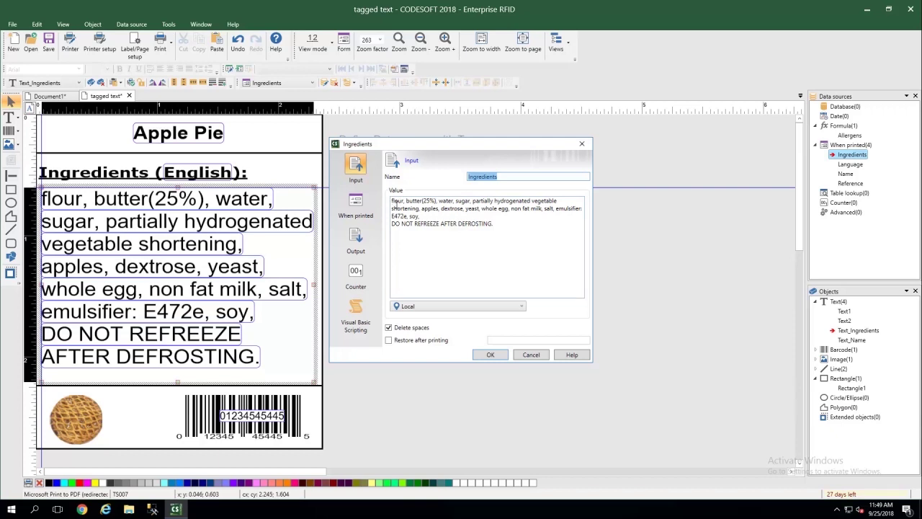
pyautogui.click(492, 356)
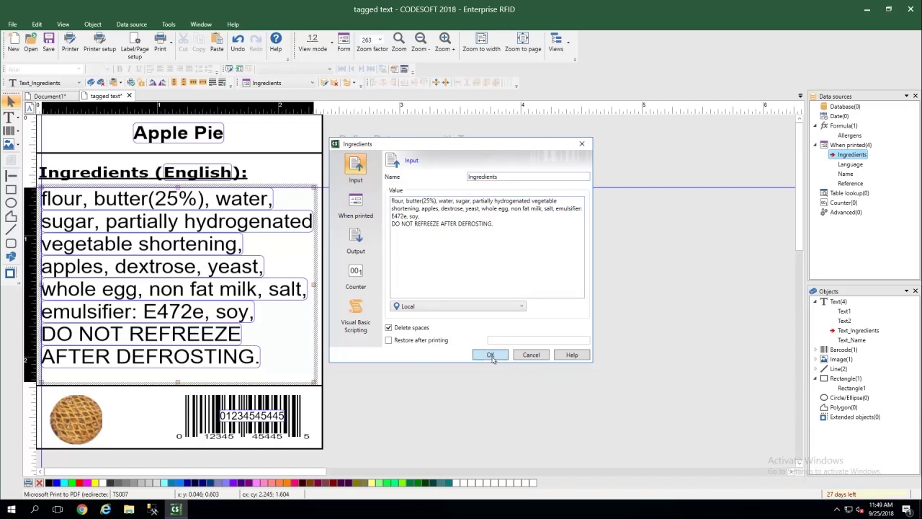
pyautogui.click(847, 135)
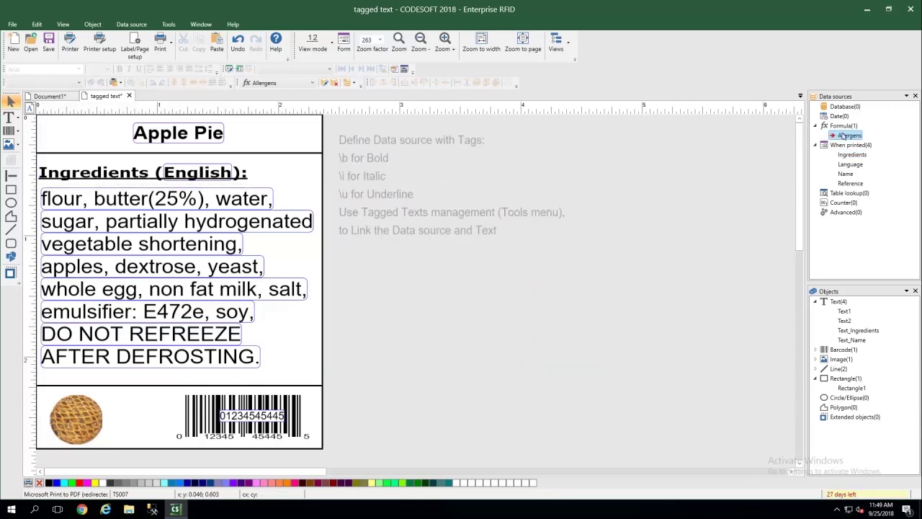
pyautogui.rightClick(843, 136)
pyautogui.click(859, 140)
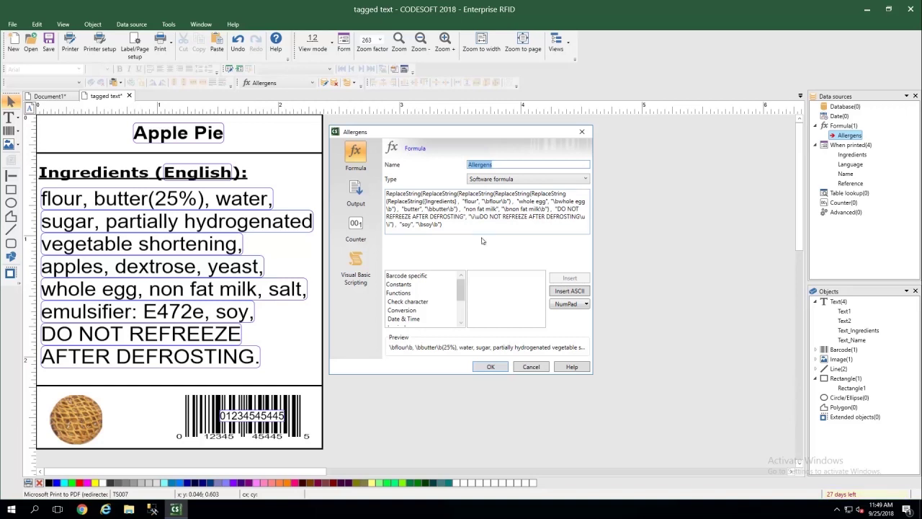
pyautogui.press('Tab')
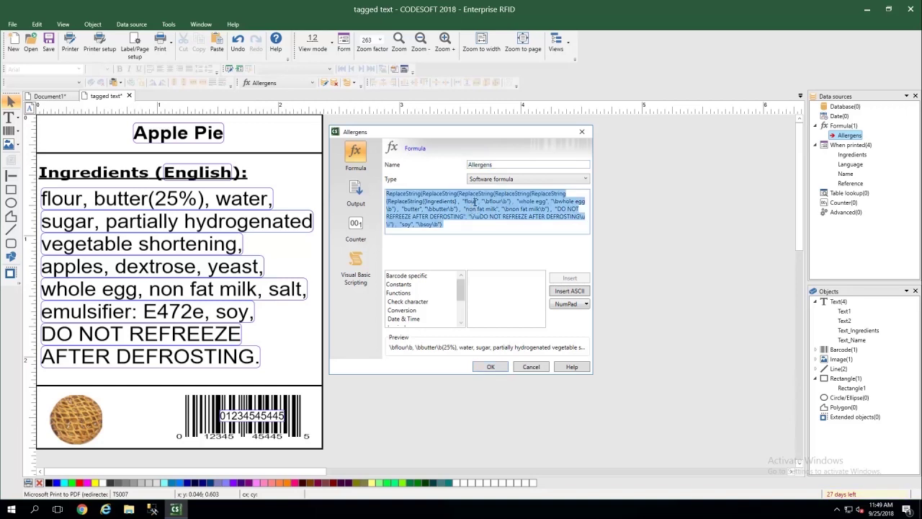
pyautogui.click(476, 202)
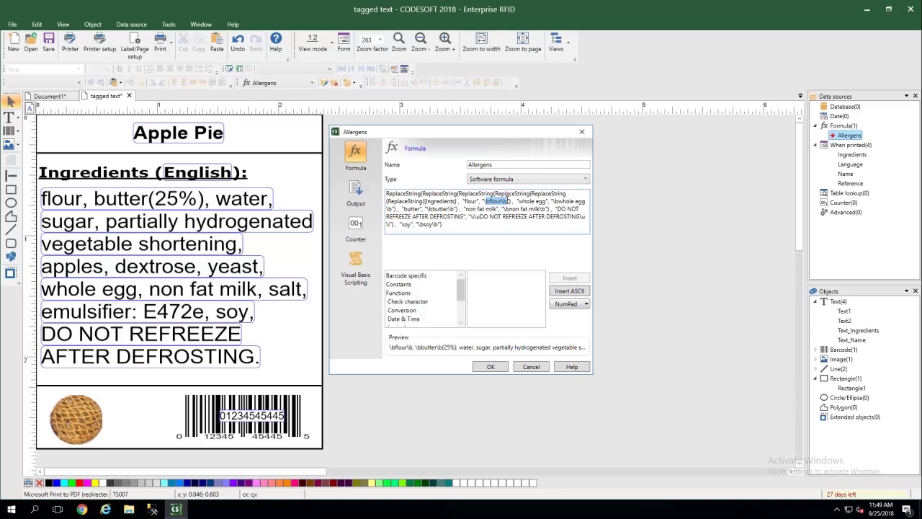
pyautogui.moveTo(519, 201); pyautogui.dragTo(432, 225)
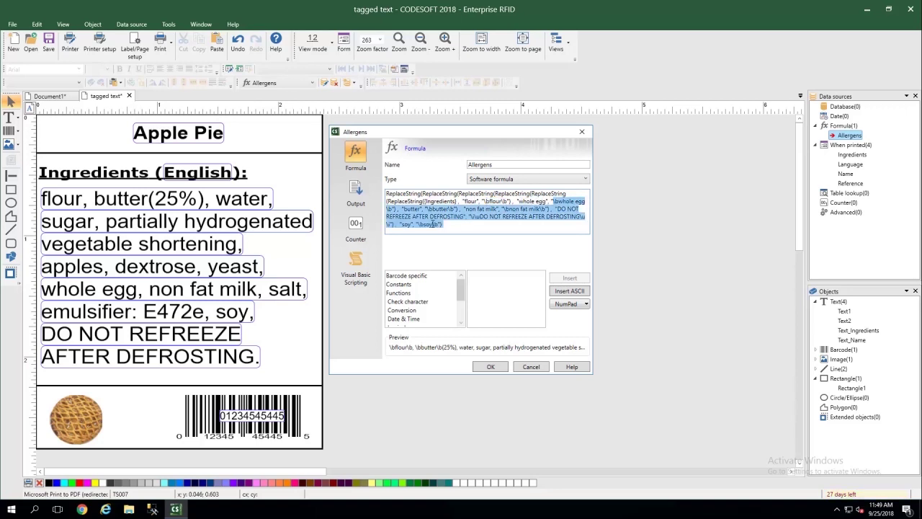
pyautogui.click(399, 211)
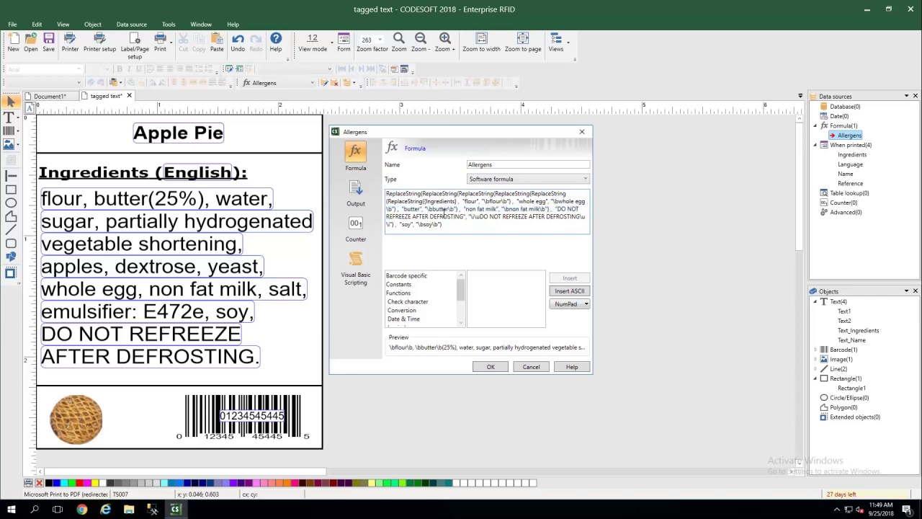
pyautogui.click(490, 367)
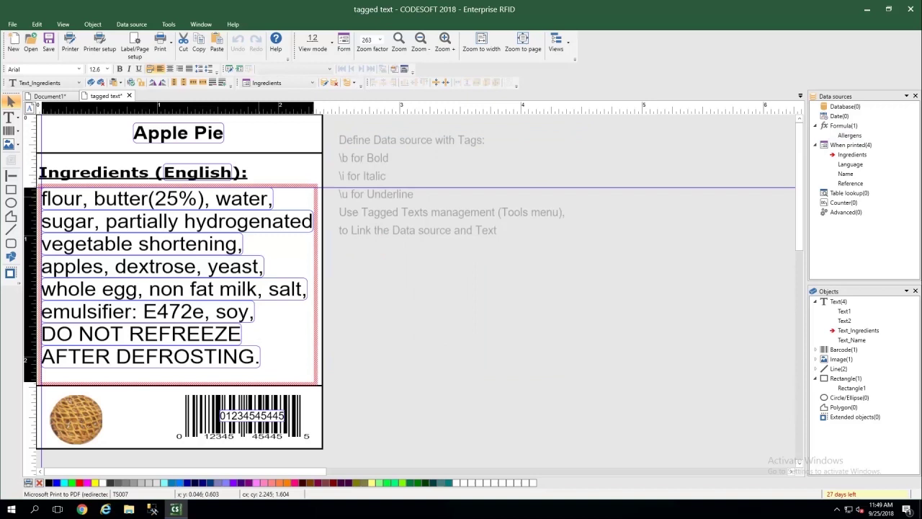
# Step: Set the ingredients text object's data source to the Allergens formula
pyautogui.rightClick(264, 188)
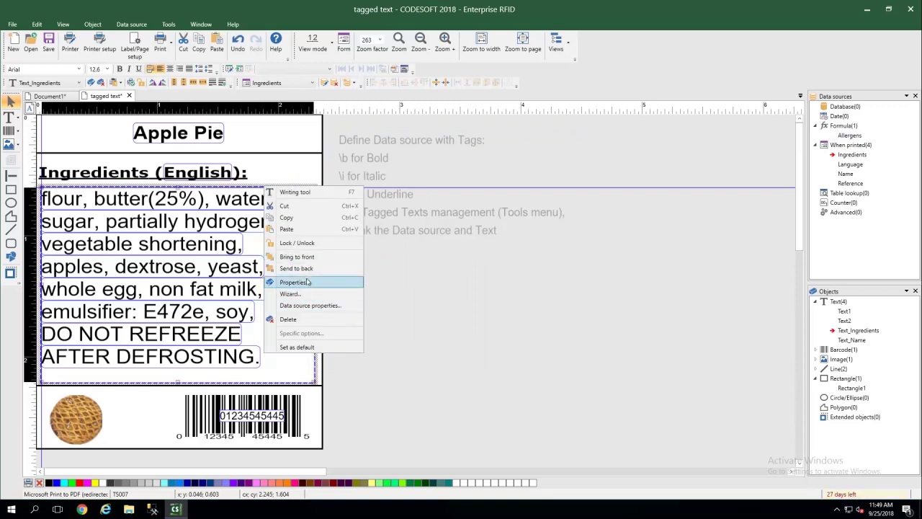
pyautogui.click(312, 283)
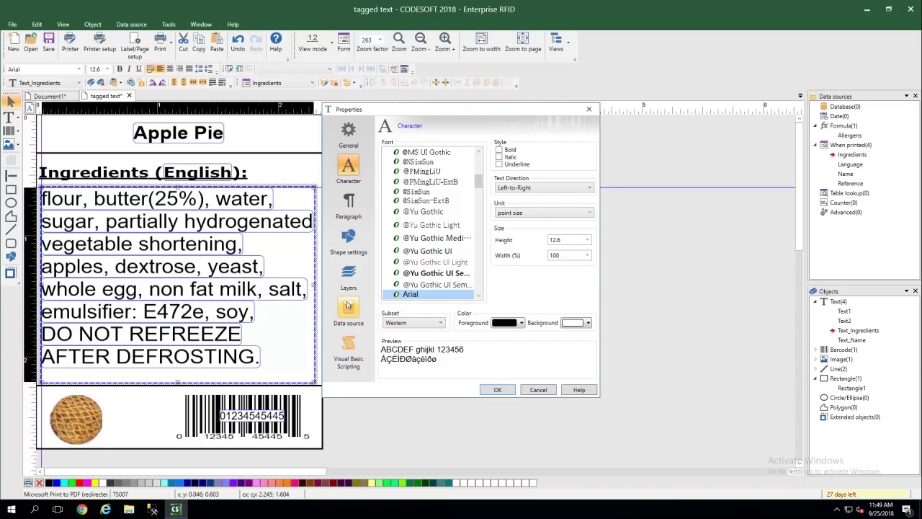
pyautogui.click(348, 310)
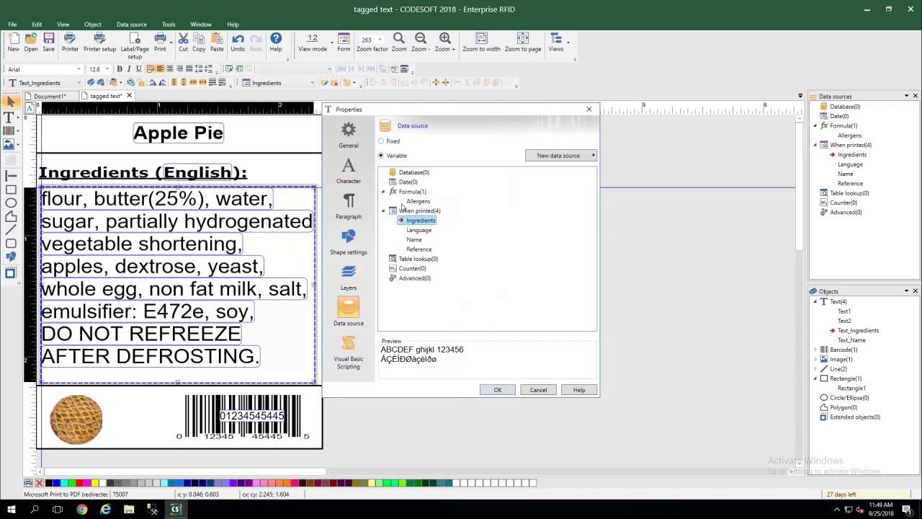
pyautogui.click(406, 203)
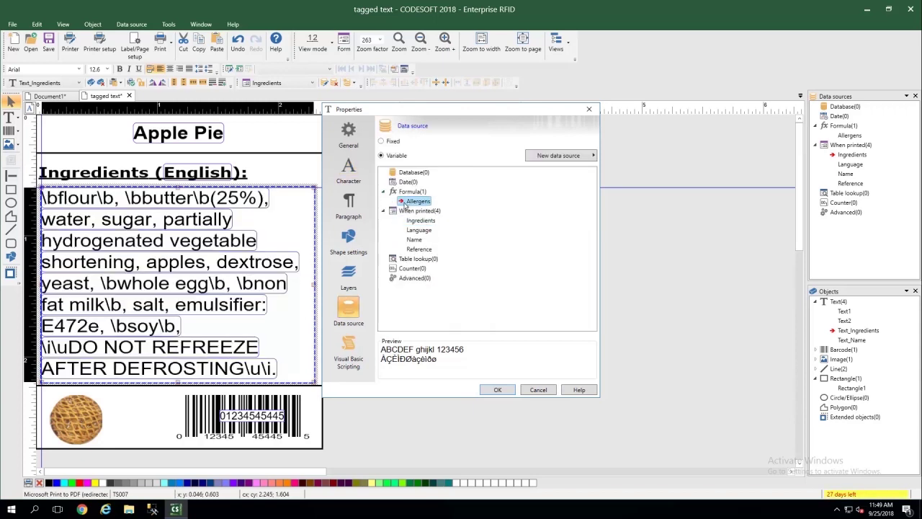
pyautogui.click(497, 389)
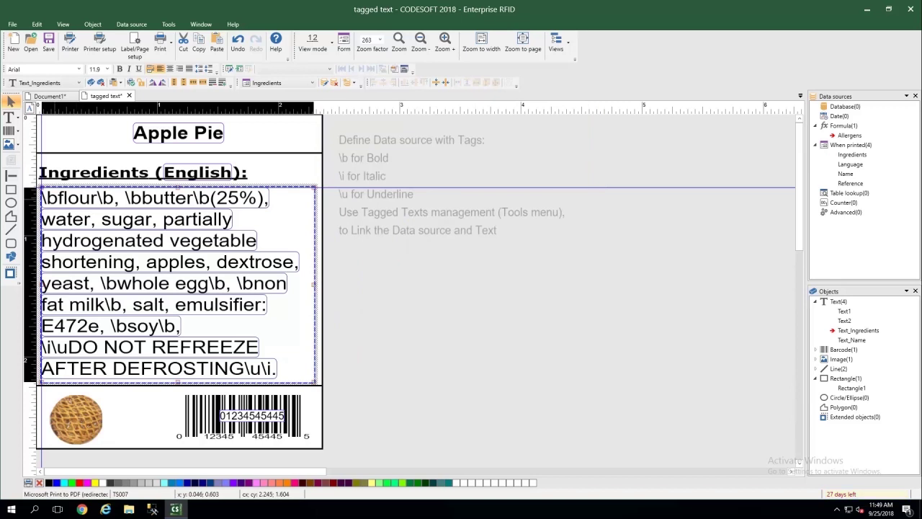
pyautogui.press('Escape')
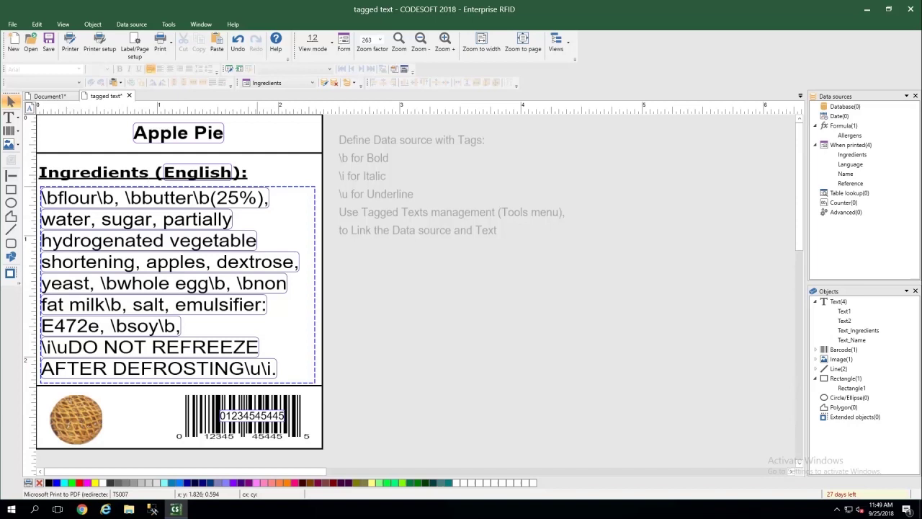
# Step: Pair the Allergens data source with the Text_Ingredients object in Tagged texts management
pyautogui.click(170, 26)
pyautogui.click(187, 49)
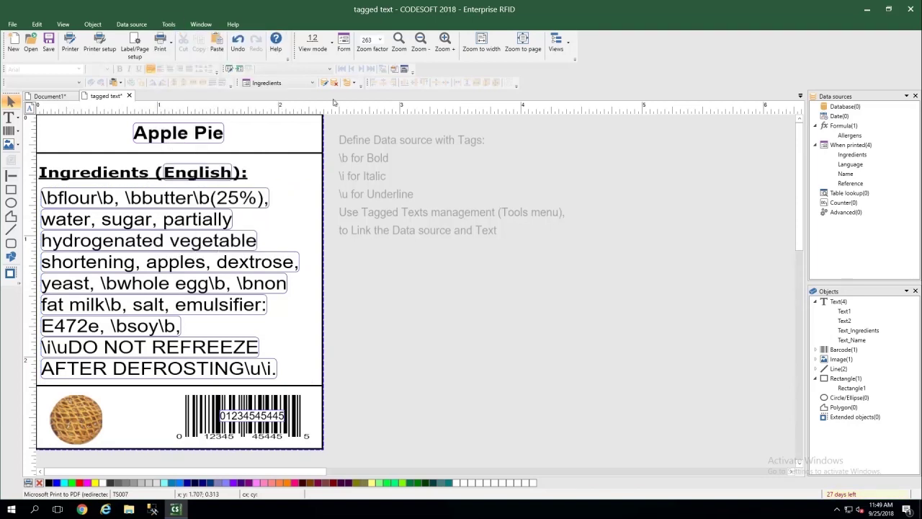
pyautogui.click(498, 163)
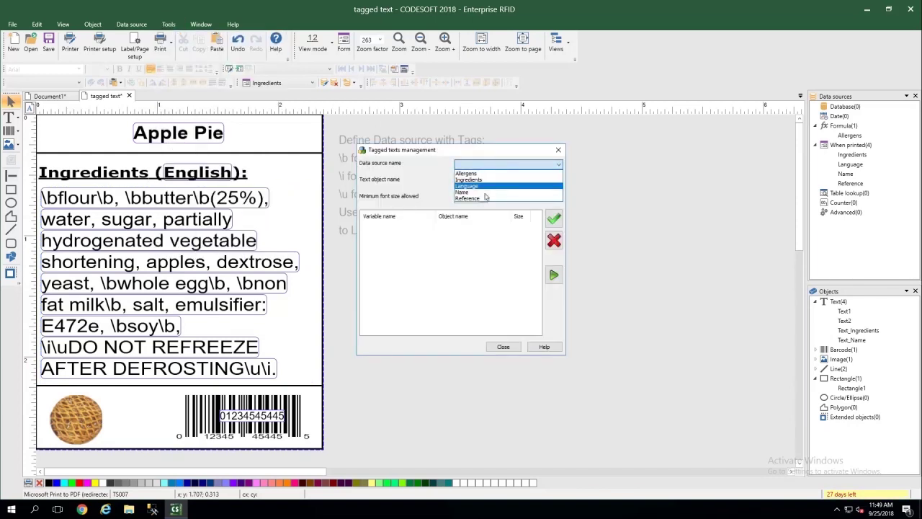
pyautogui.click(478, 175)
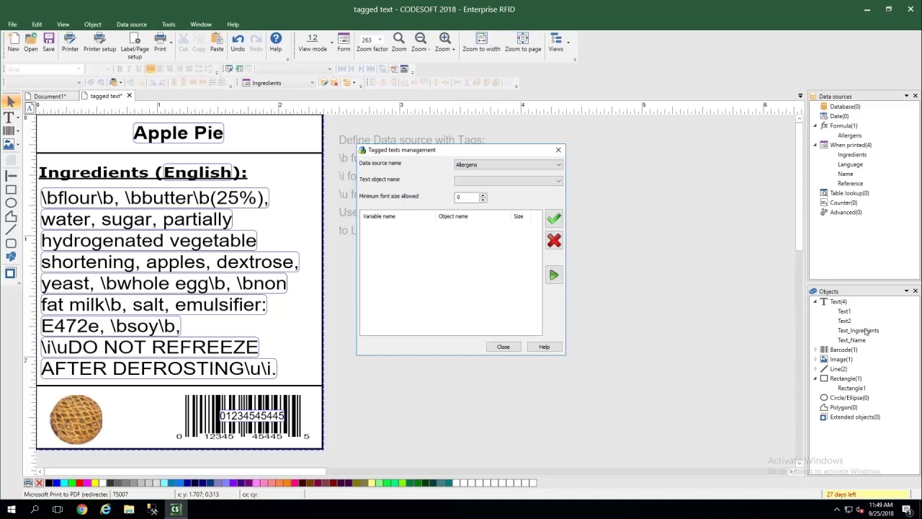
pyautogui.click(501, 180)
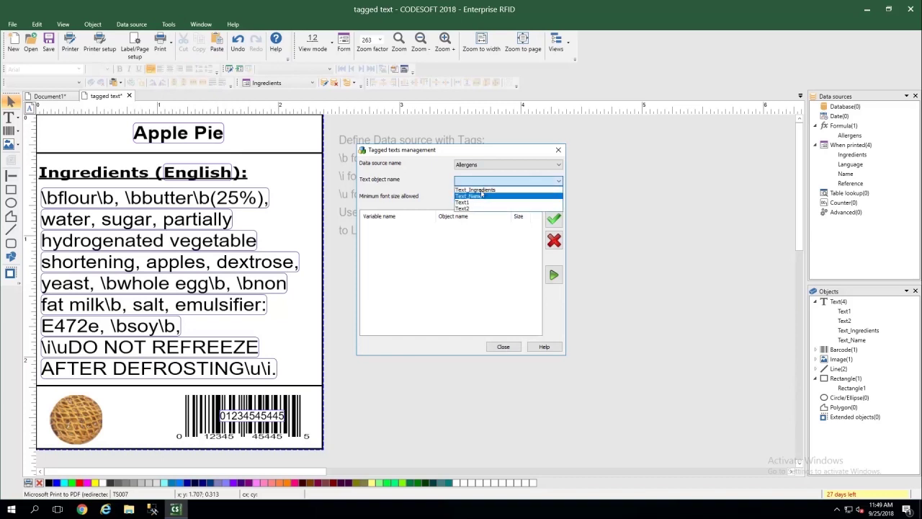
pyautogui.click(477, 190)
pyautogui.click(554, 219)
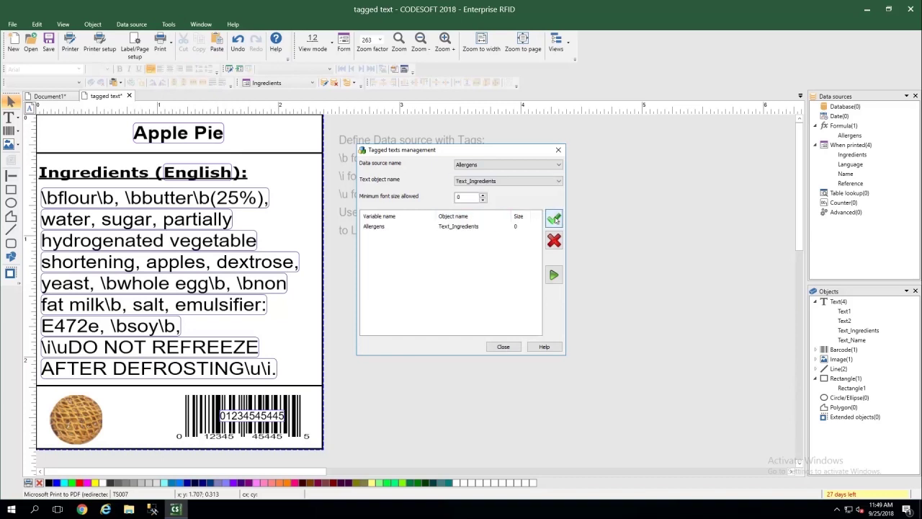
pyautogui.click(503, 288)
# Step: Close Tagged texts management so DO NOT REFREEZE AFTER DEFROSTING renders italic and underlined
pyautogui.click(503, 346)
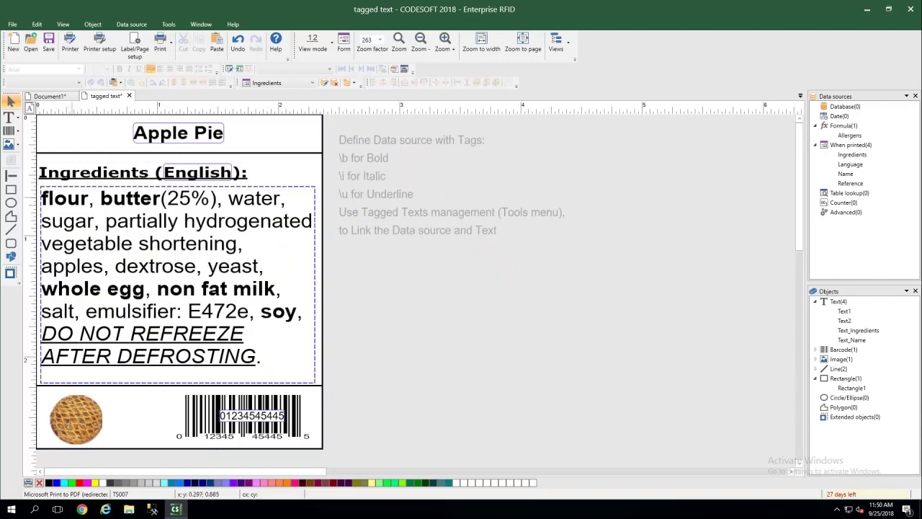